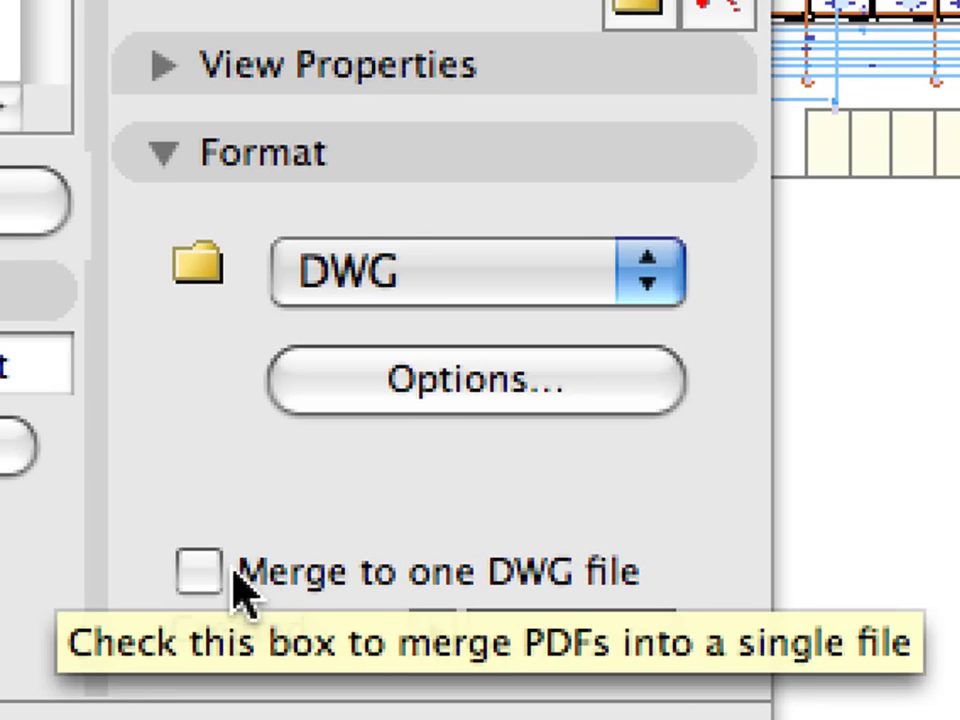
# - Open the DWG export set and drag the Design Development subset into it
pyautogui.click(222, 574)
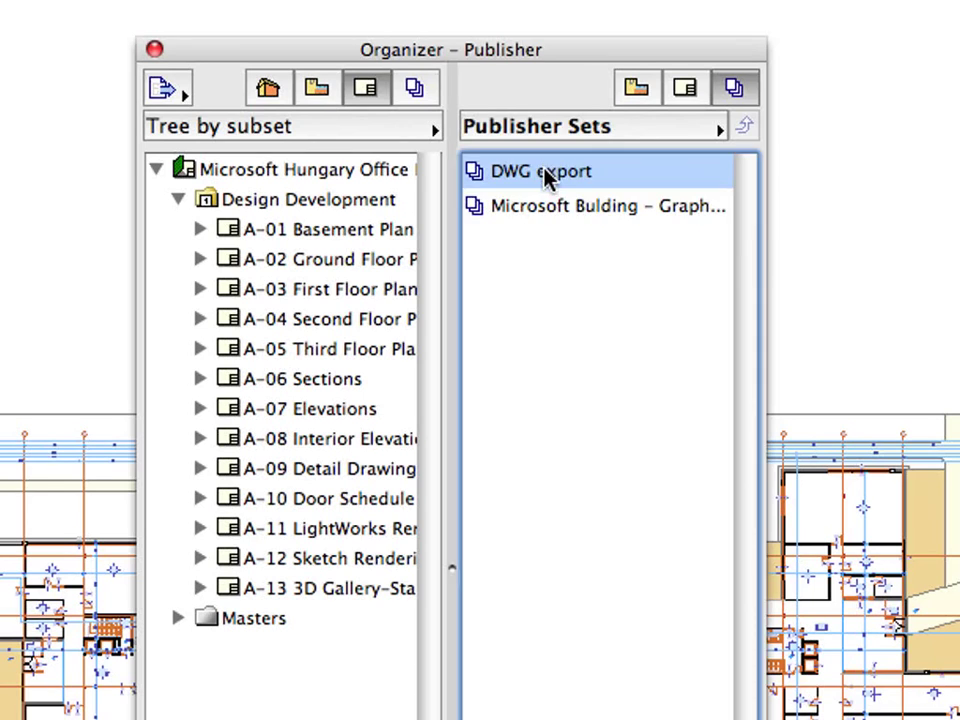
pyautogui.doubleClick(546, 176)
pyautogui.moveTo(304, 204)
pyautogui.mouseDown()
pyautogui.moveTo(636, 197)
pyautogui.moveTo(622, 204)
pyautogui.mouseUp()
# - Set the Design Development output format to DWG, merged into one DWG file
pyautogui.click(620, 185)
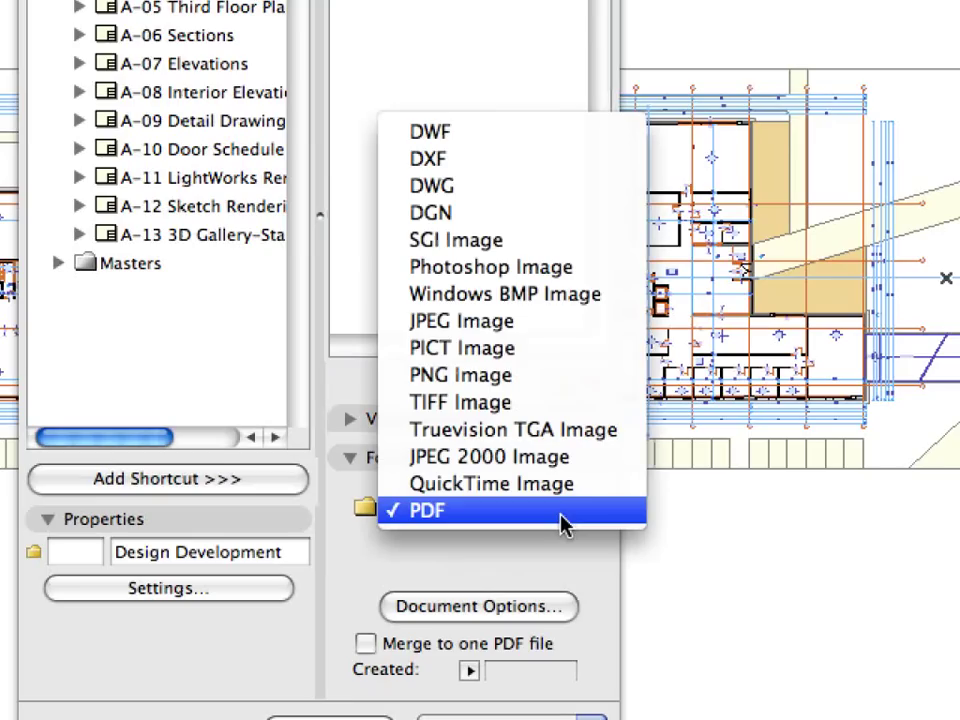
pyautogui.click(527, 198)
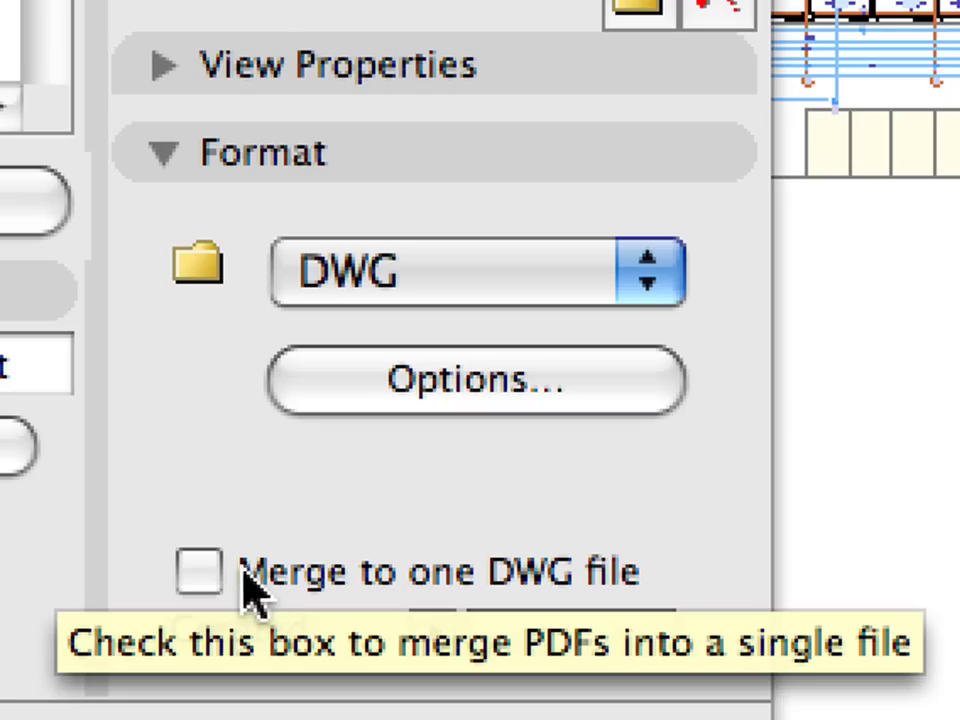
pyautogui.click(205, 572)
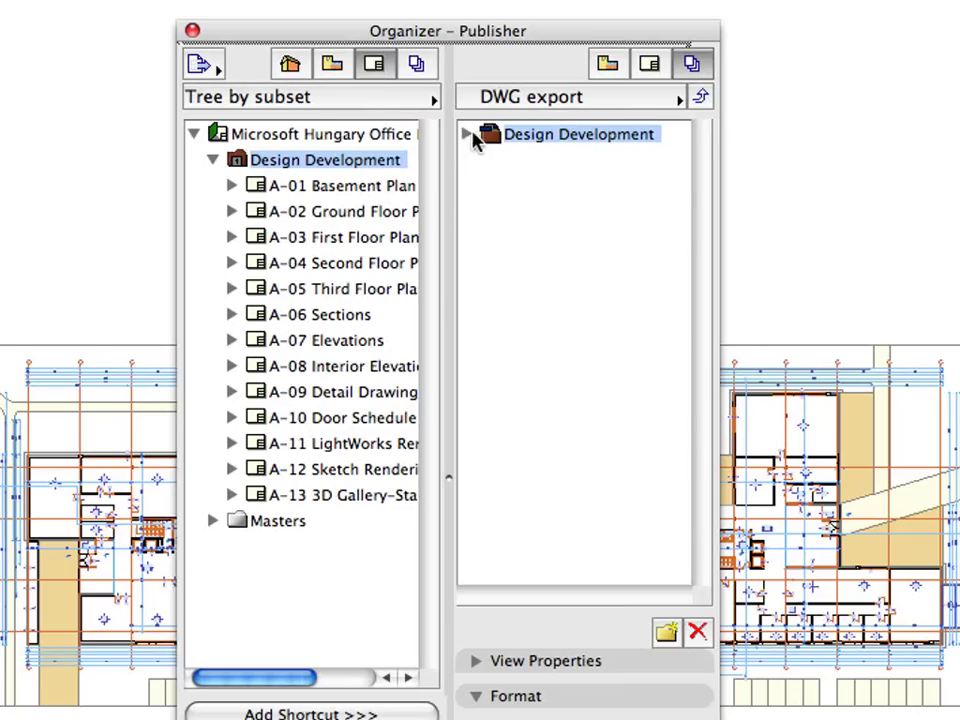
# - Expand Design Development to show its sheets, then publish the DWG export set
pyautogui.click(469, 134)
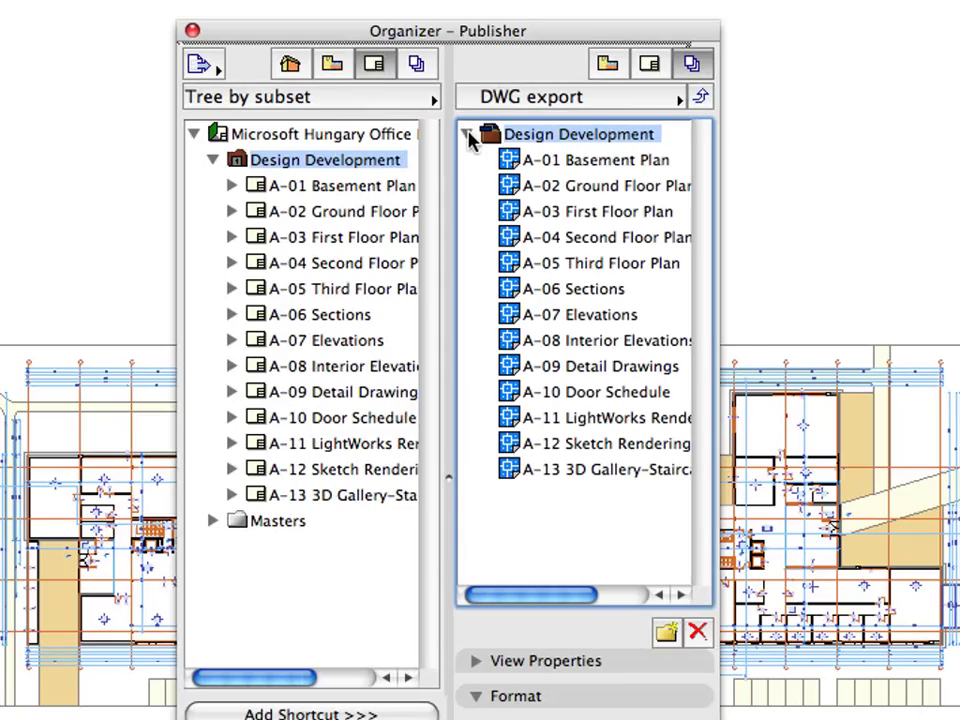
pyautogui.click(542, 160)
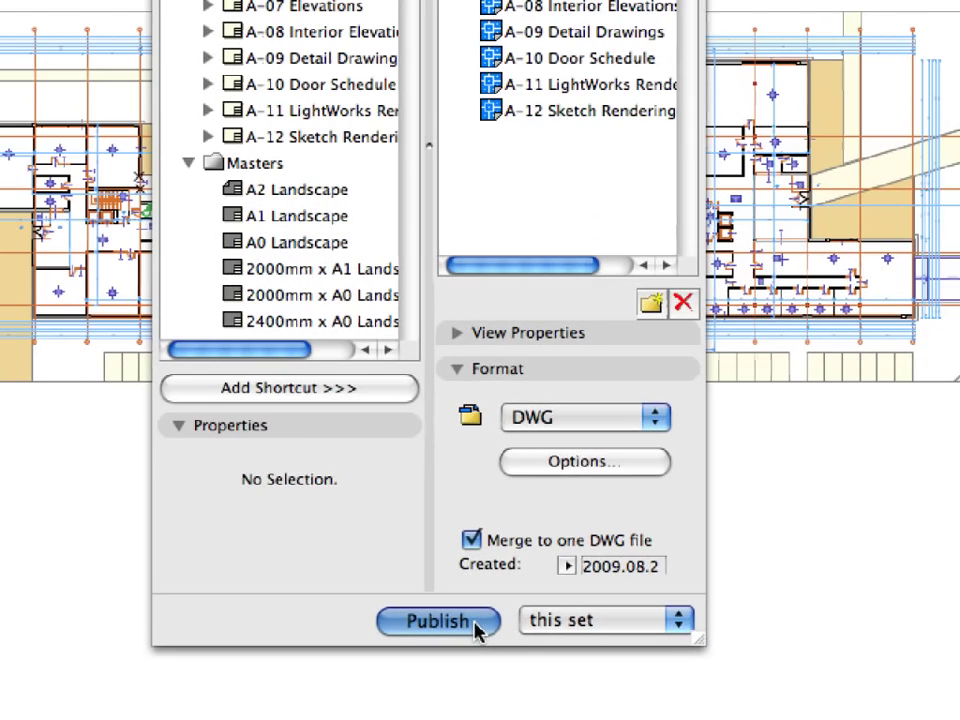
pyautogui.click(437, 621)
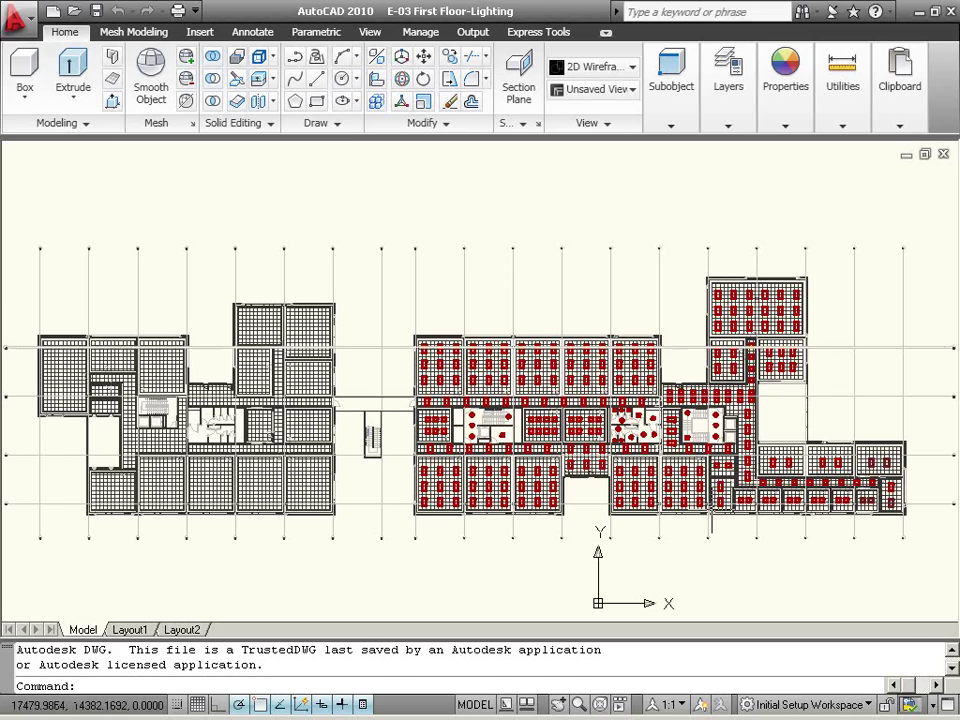
# - Zoom in on the E-03 S-1 light fixtures, then view Model space and Layout1
pyautogui.scroll(3, 630, 433)
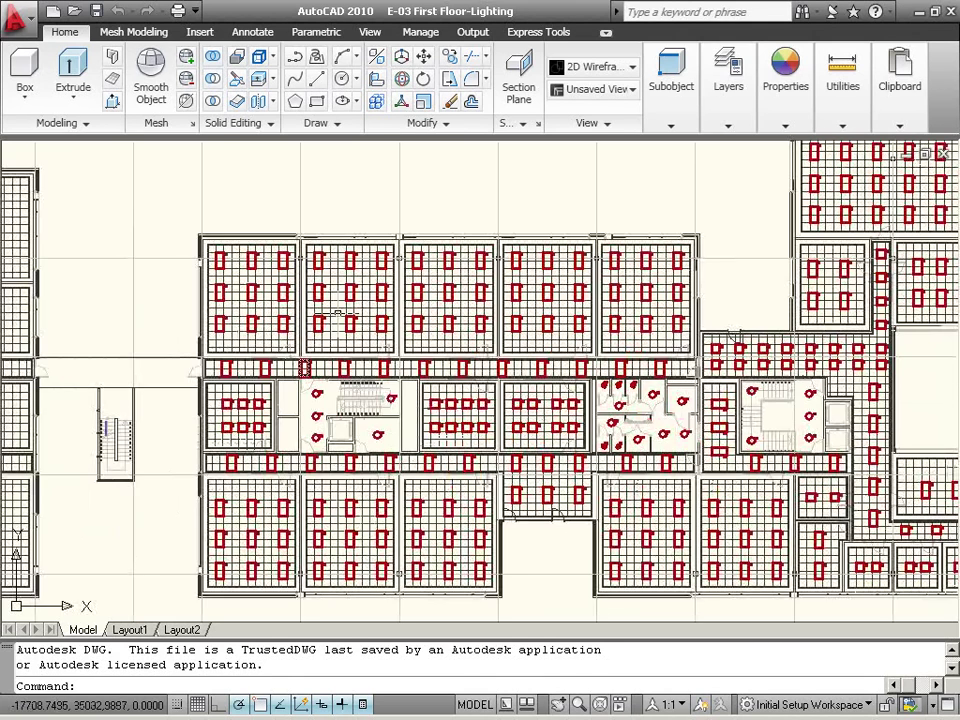
pyautogui.scroll(3, 300, 229)
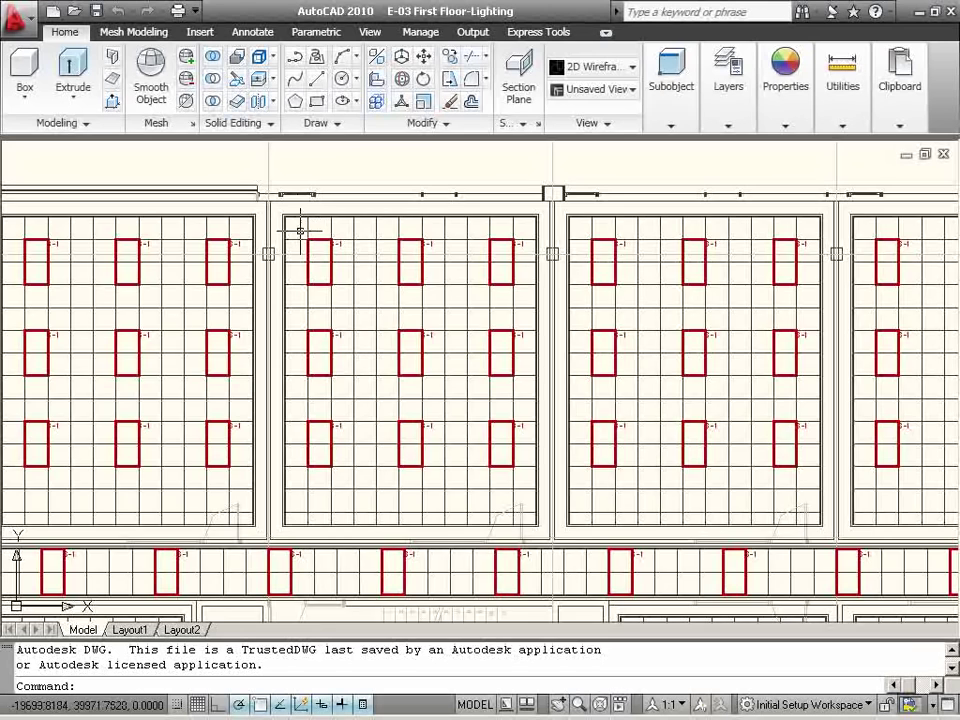
pyautogui.scroll(6, 375, 396)
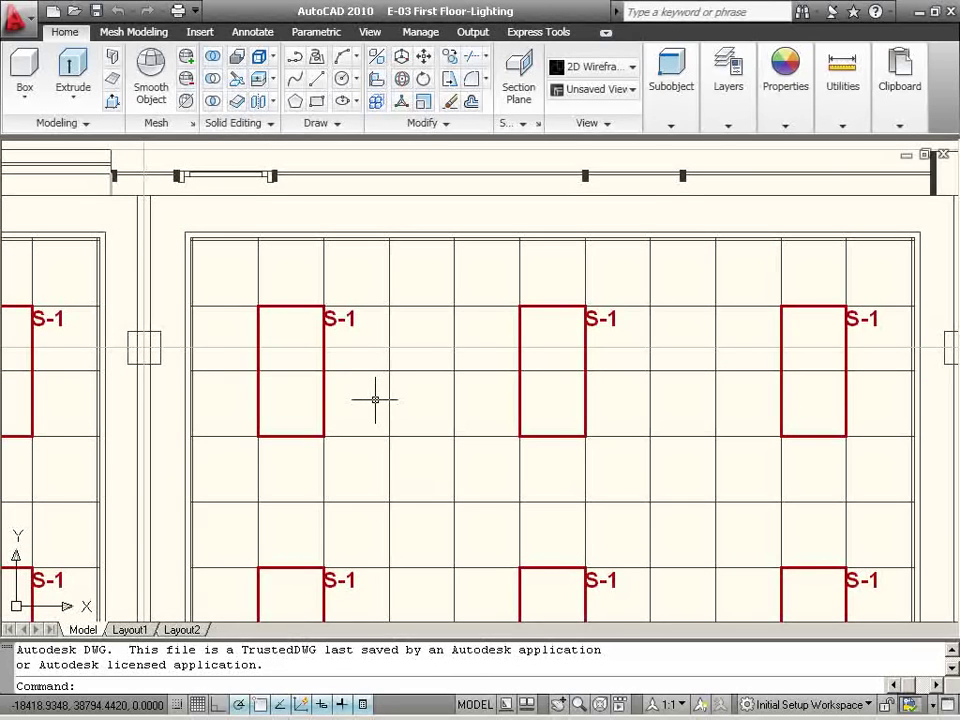
pyautogui.click(83, 629)
pyautogui.moveTo(129, 629)
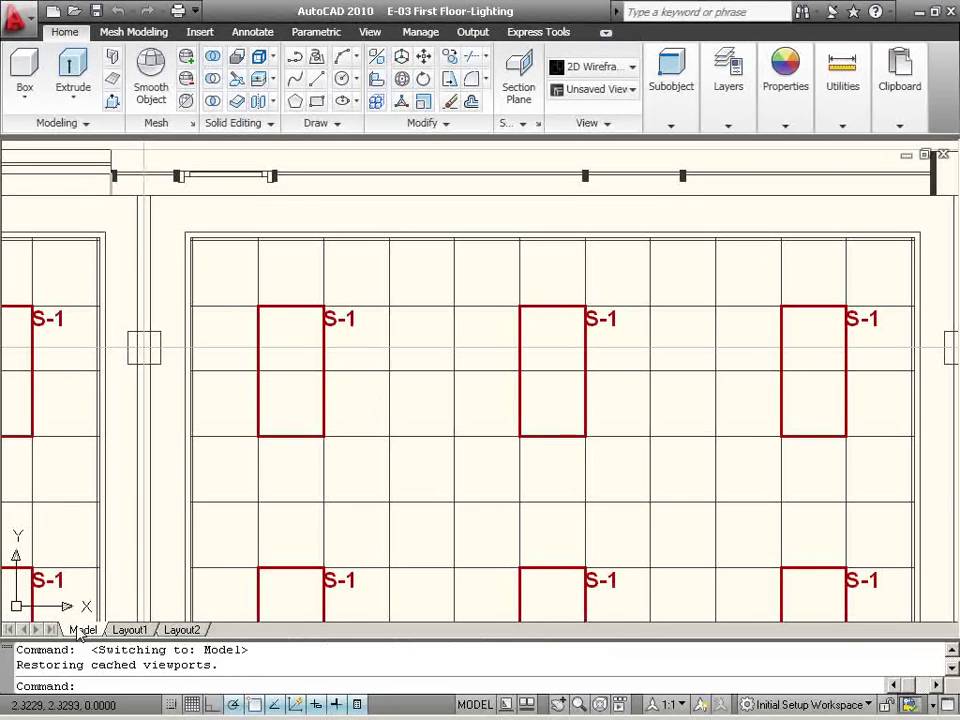
pyautogui.click(129, 630)
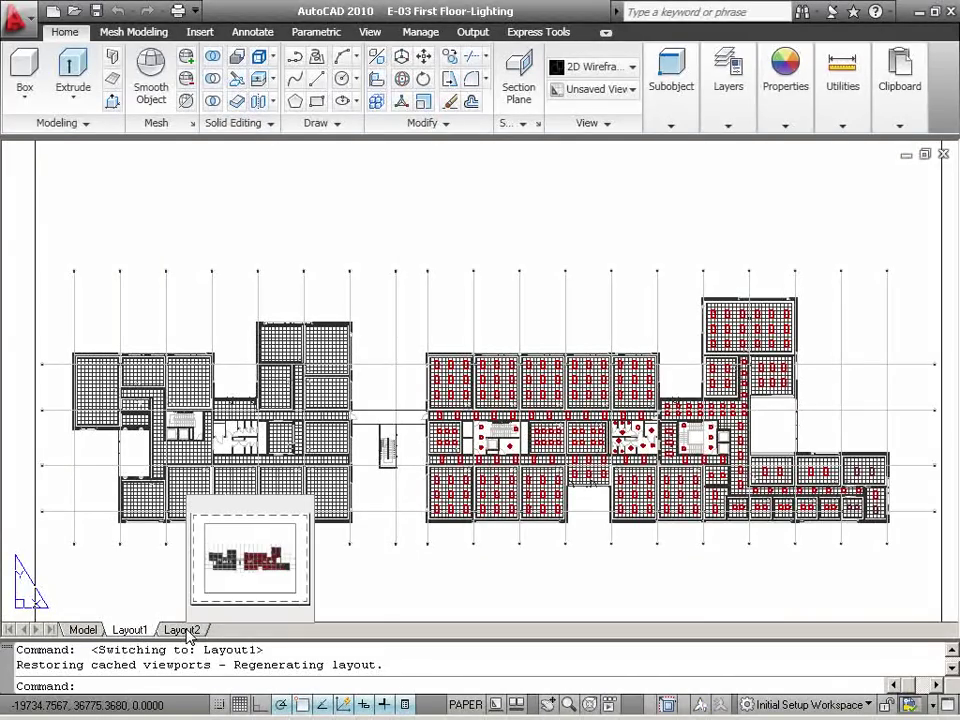
# - Check Layout2, then open the E-03 DWG in a new instance with partial open enabled
pyautogui.click(184, 631)
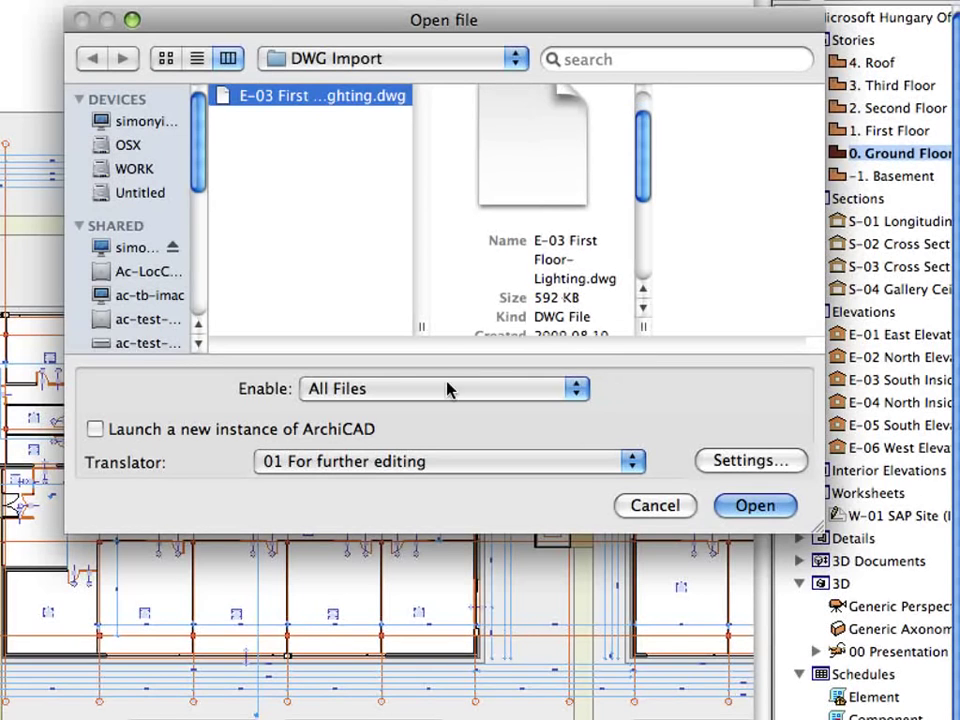
pyautogui.click(139, 430)
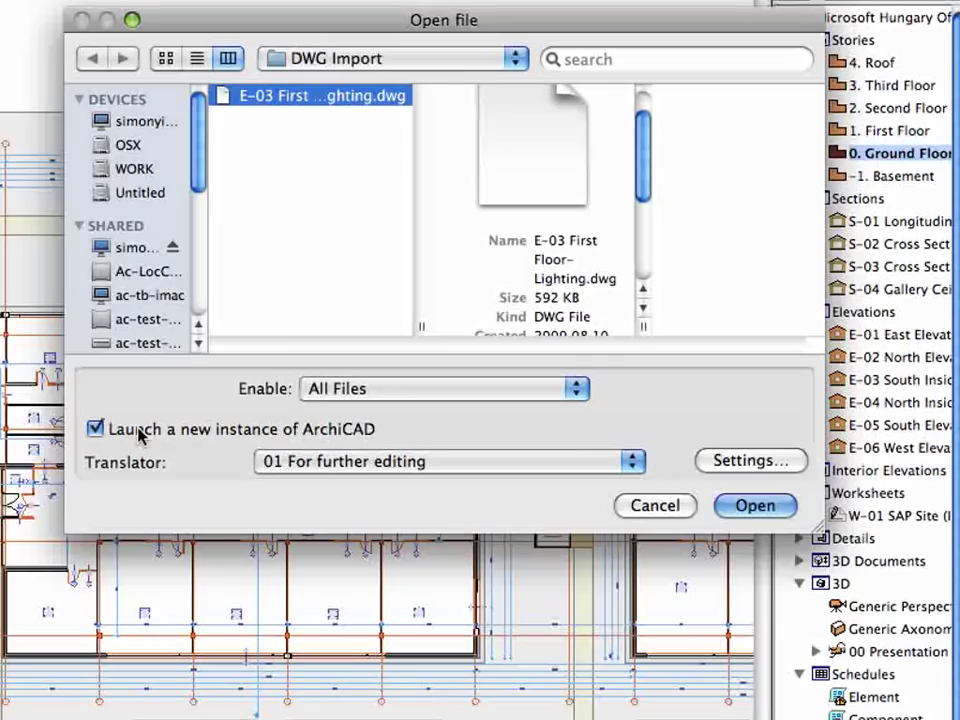
pyautogui.click(752, 461)
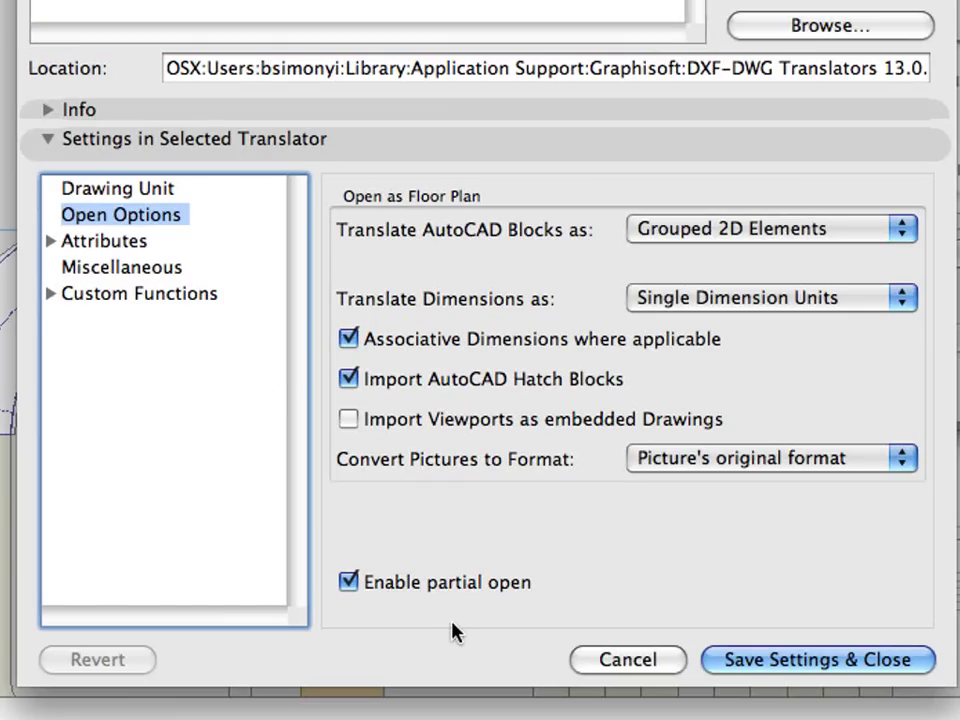
pyautogui.click(476, 588)
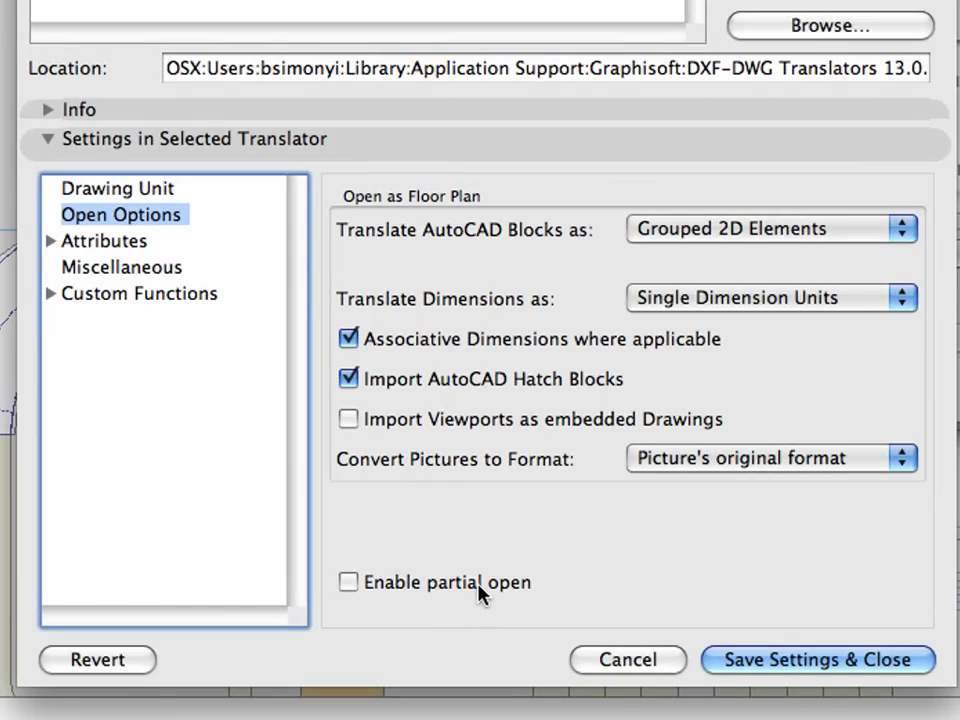
pyautogui.click(478, 588)
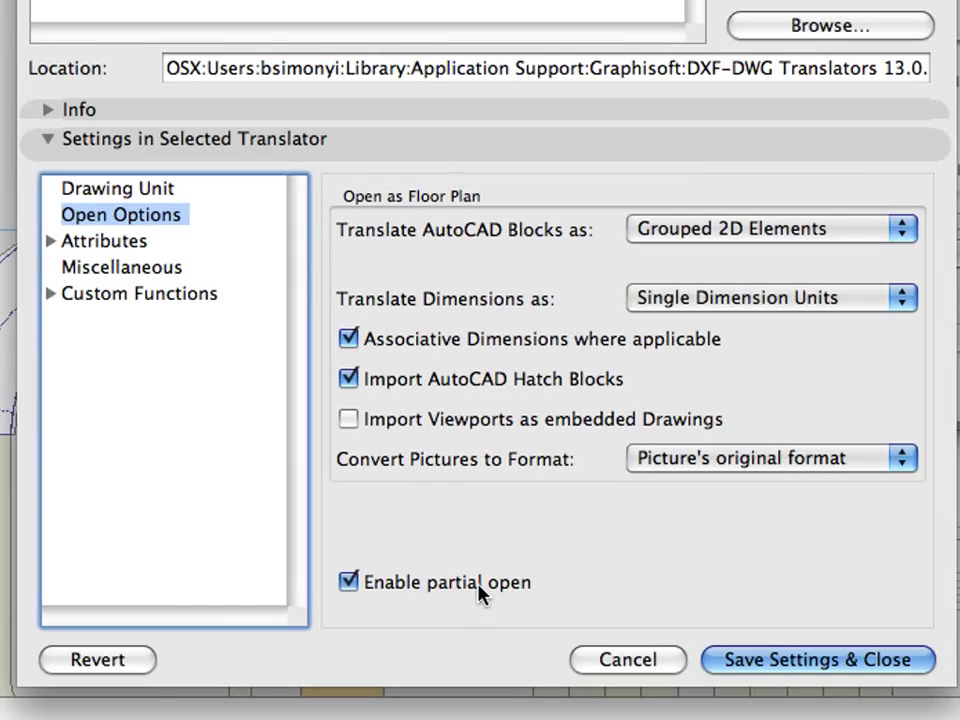
# - Import the E-03 DWG without its FIRE ALARM, TEXT, DATA and CONDUIT layers
pyautogui.click(735, 660)
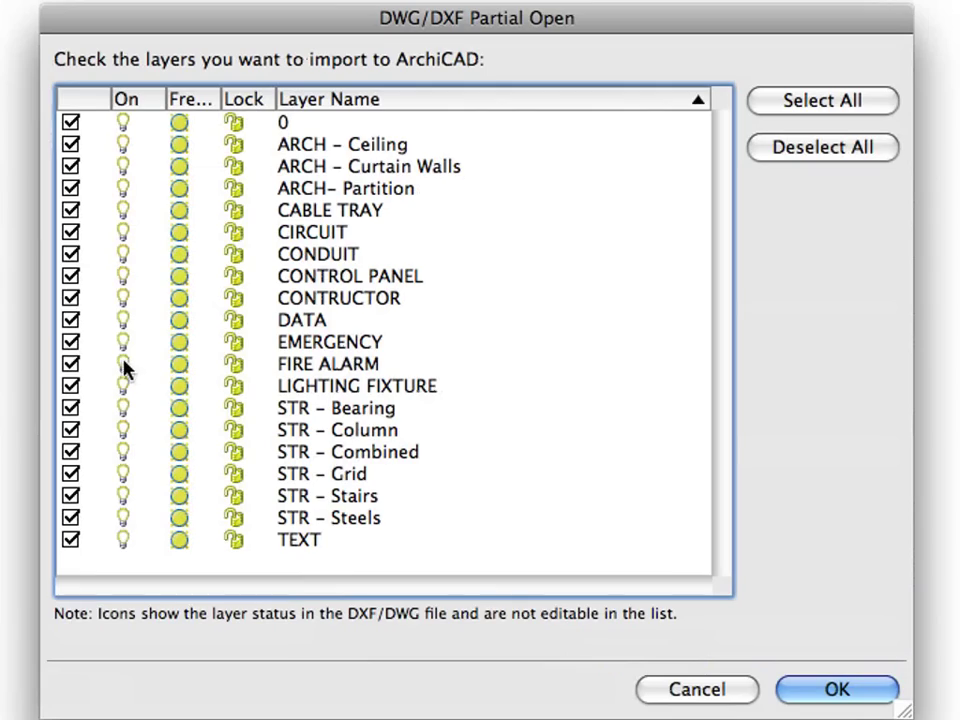
pyautogui.click(74, 365)
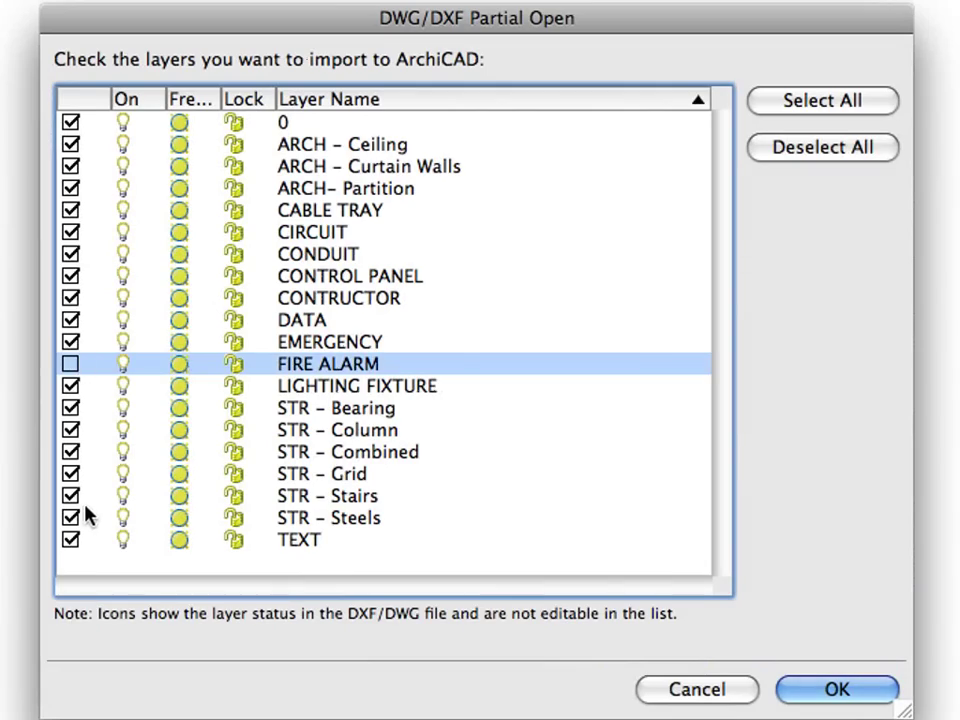
pyautogui.click(72, 540)
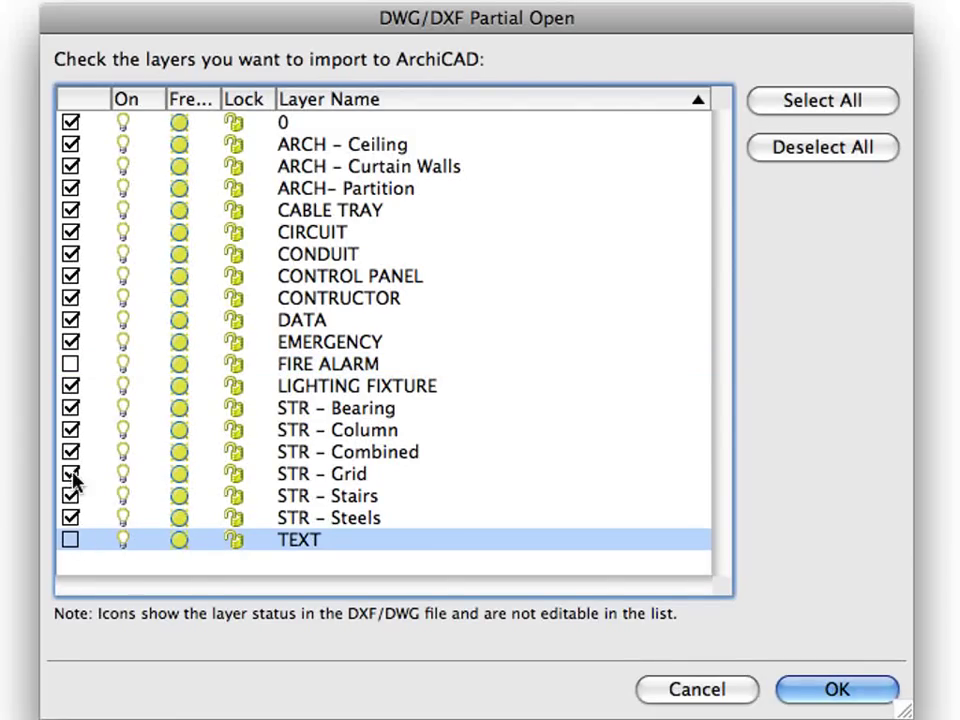
pyautogui.click(71, 320)
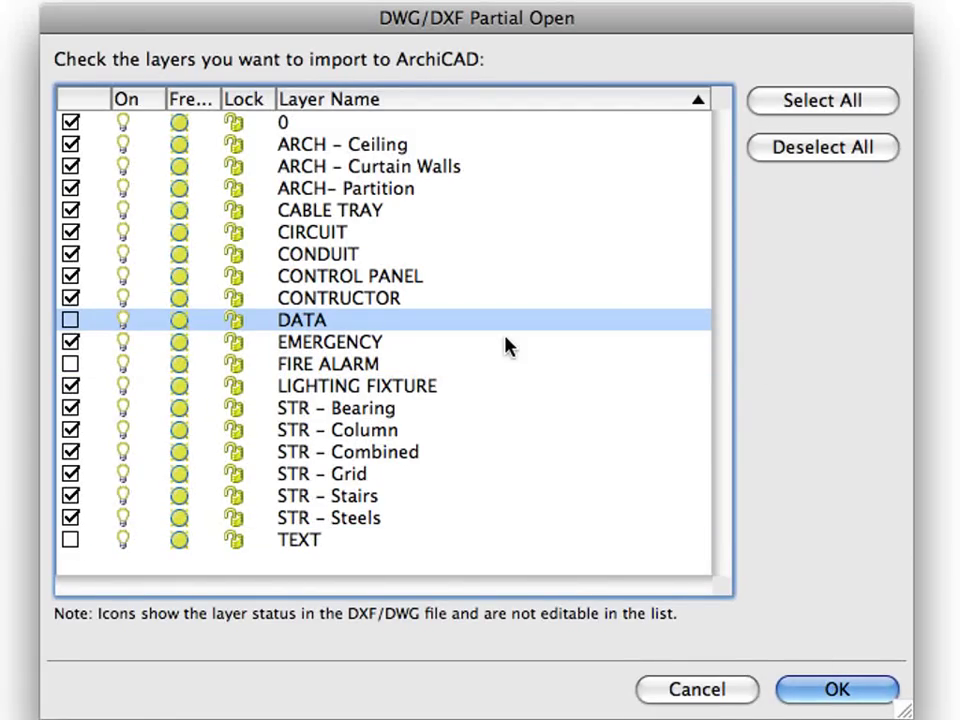
pyautogui.click(71, 254)
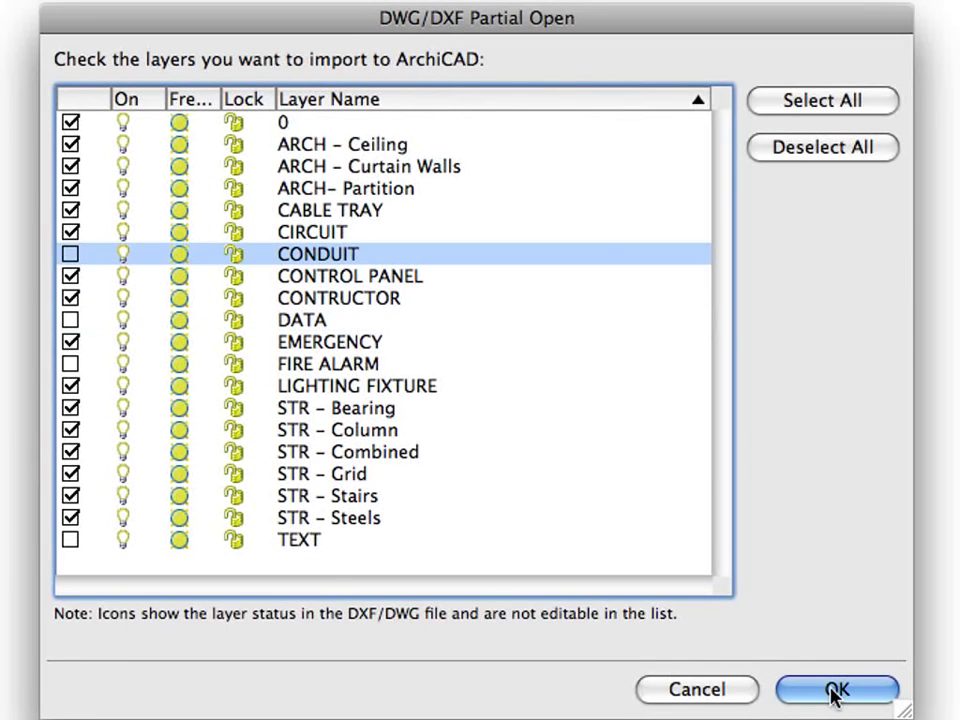
pyautogui.click(836, 690)
# - Zoom in on the imported plan's S-1 fixture outlines and go to DXF-DWG translation setup
pyautogui.scroll(3, 427, 377)
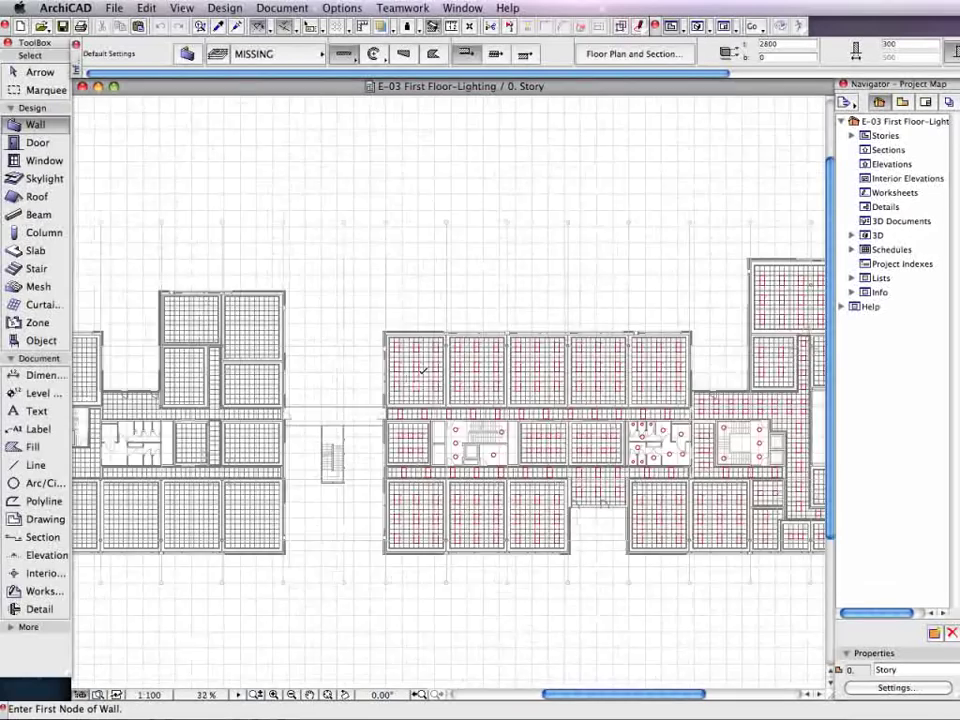
pyautogui.scroll(3, 424, 370)
pyautogui.scroll(3, 423, 367)
pyautogui.scroll(2, 423, 367)
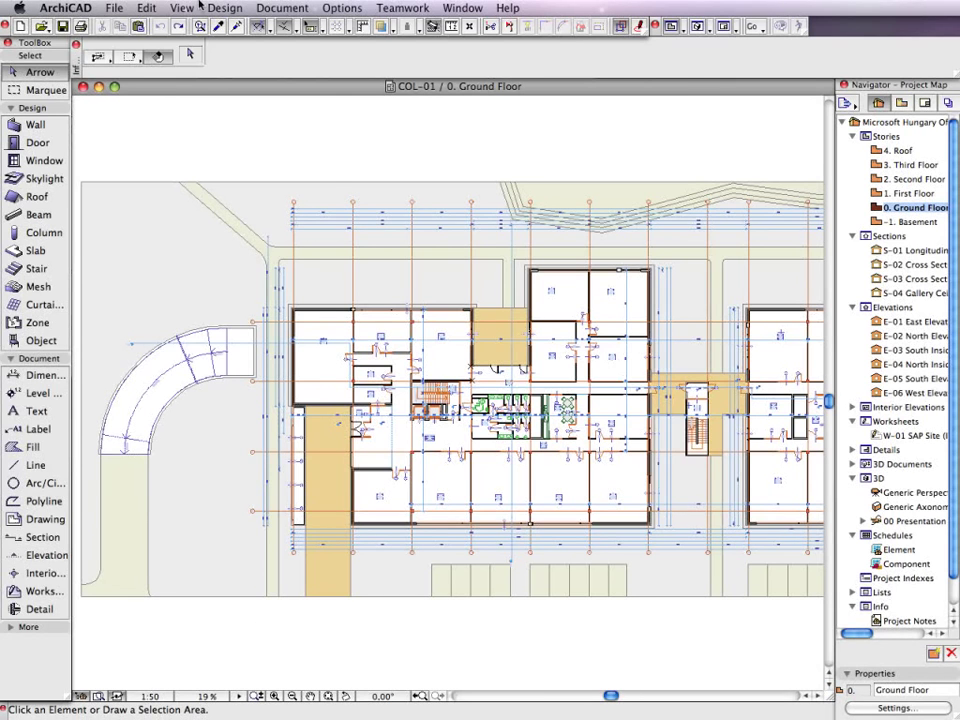
pyautogui.click(114, 7)
pyautogui.moveTo(105, 290)
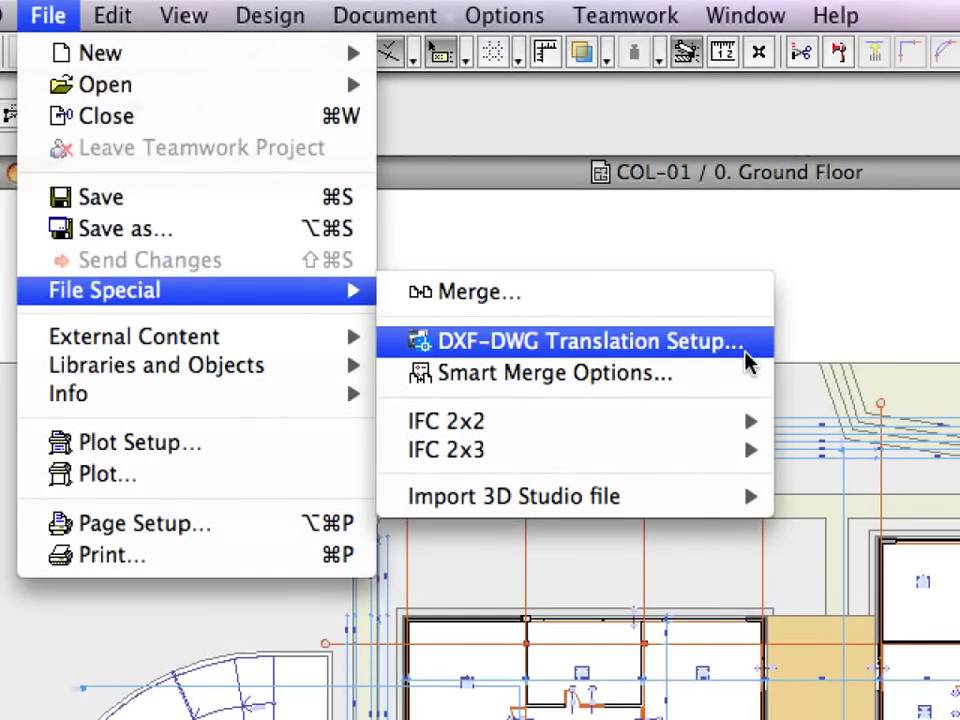
# - In the translator's layer settings, name the Windows DWG layer after its source layer
pyautogui.click(745, 353)
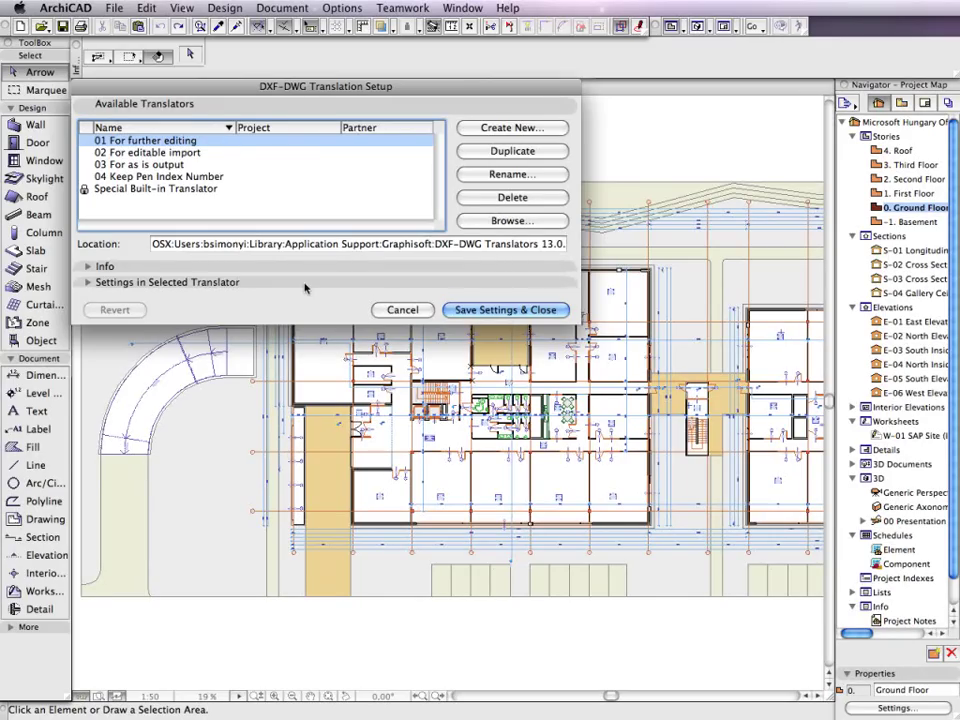
pyautogui.click(305, 286)
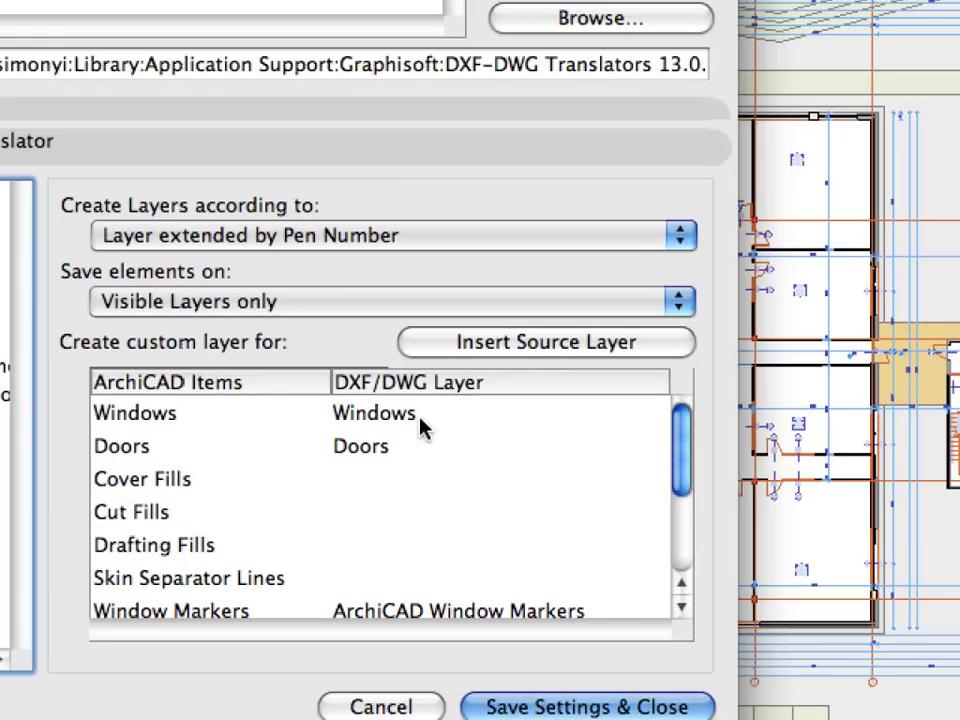
pyautogui.click(405, 416)
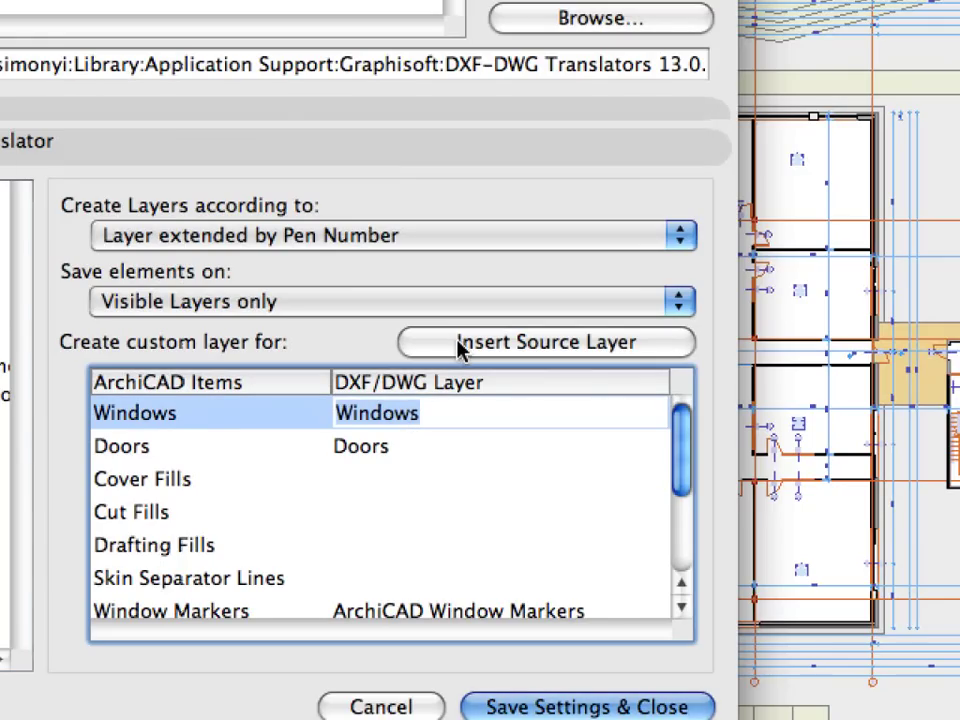
pyautogui.click(686, 350)
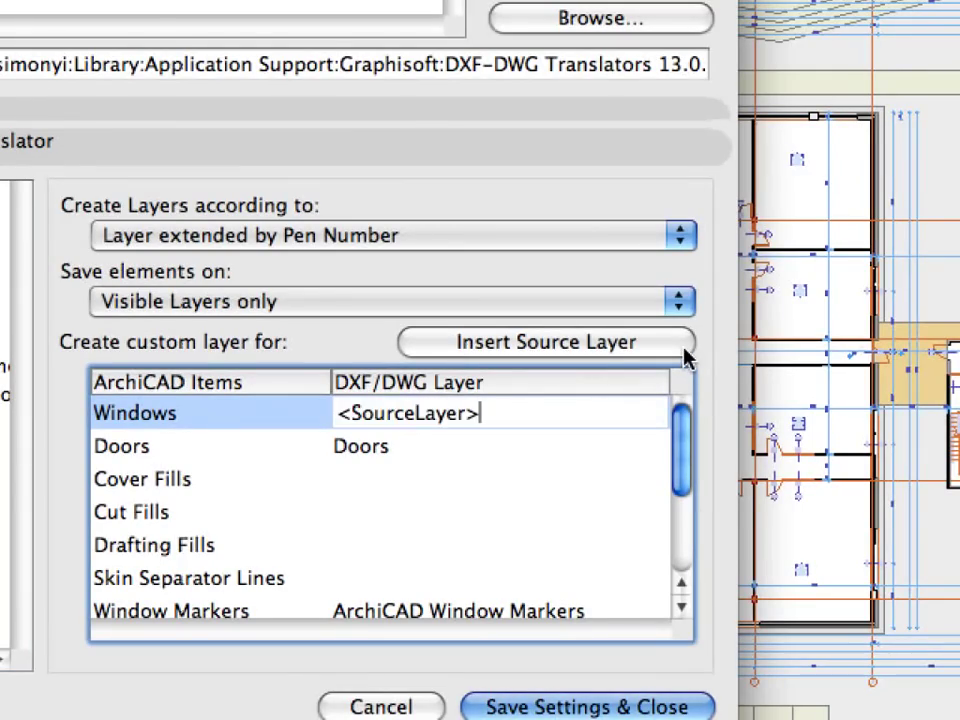
# - Name the Cover Fills and Doors DWG layers after their source layers
pyautogui.click(419, 480)
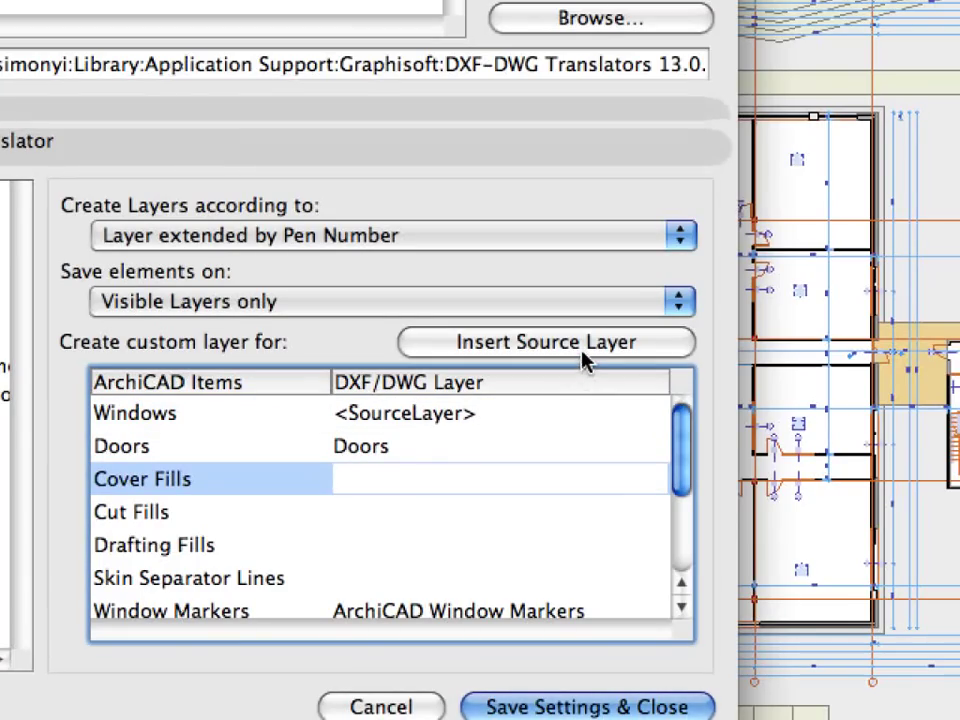
pyautogui.click(583, 358)
pyautogui.click(395, 451)
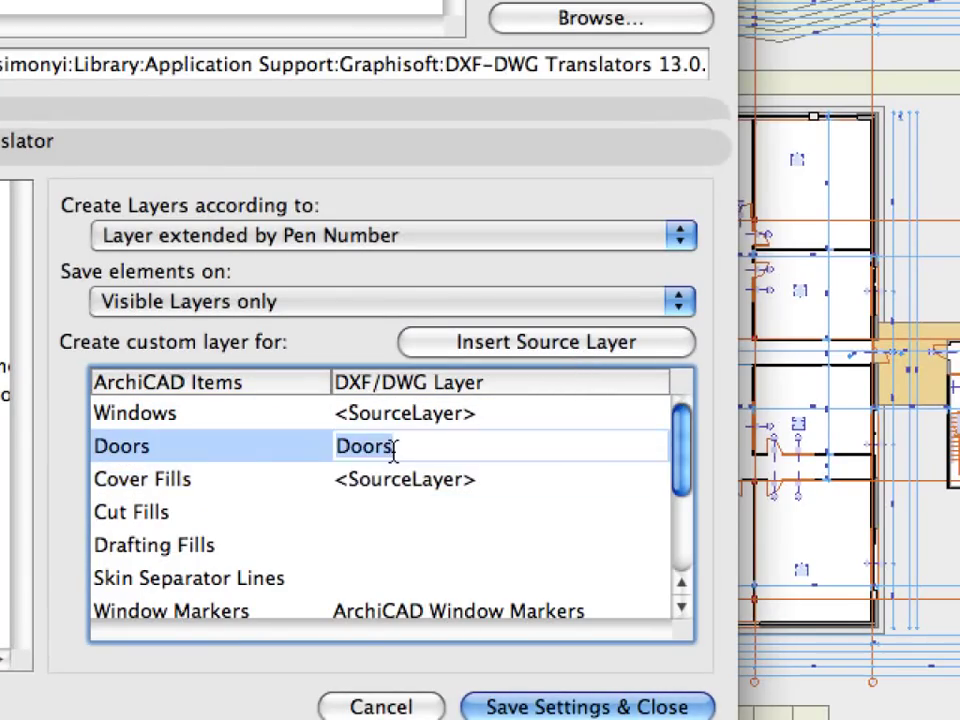
pyautogui.moveTo(392, 452); pyautogui.dragTo(349, 450)
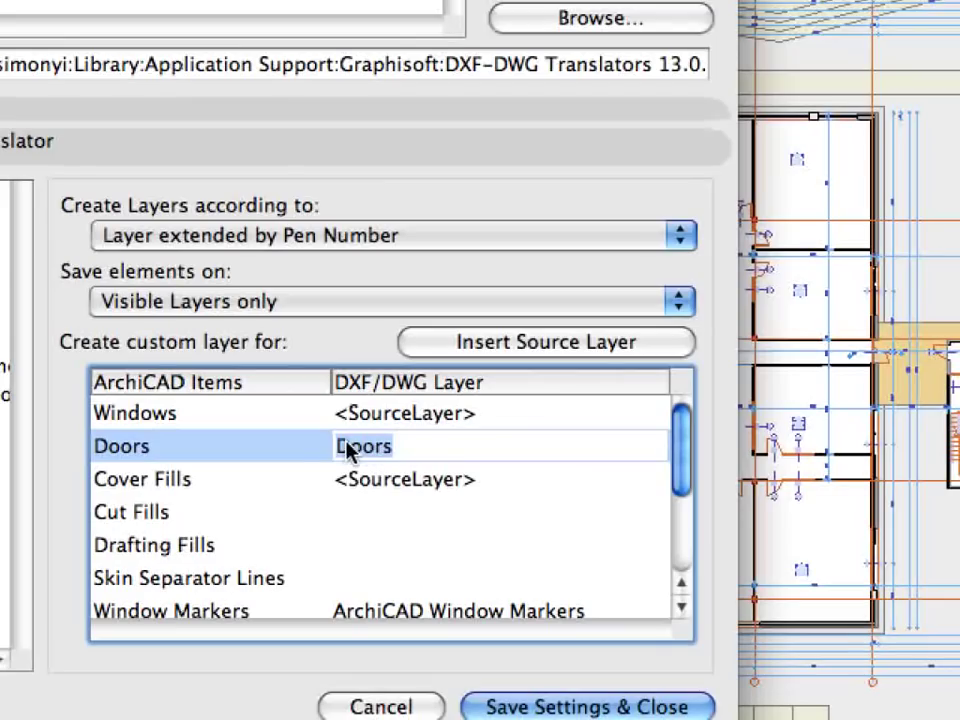
pyautogui.click(561, 355)
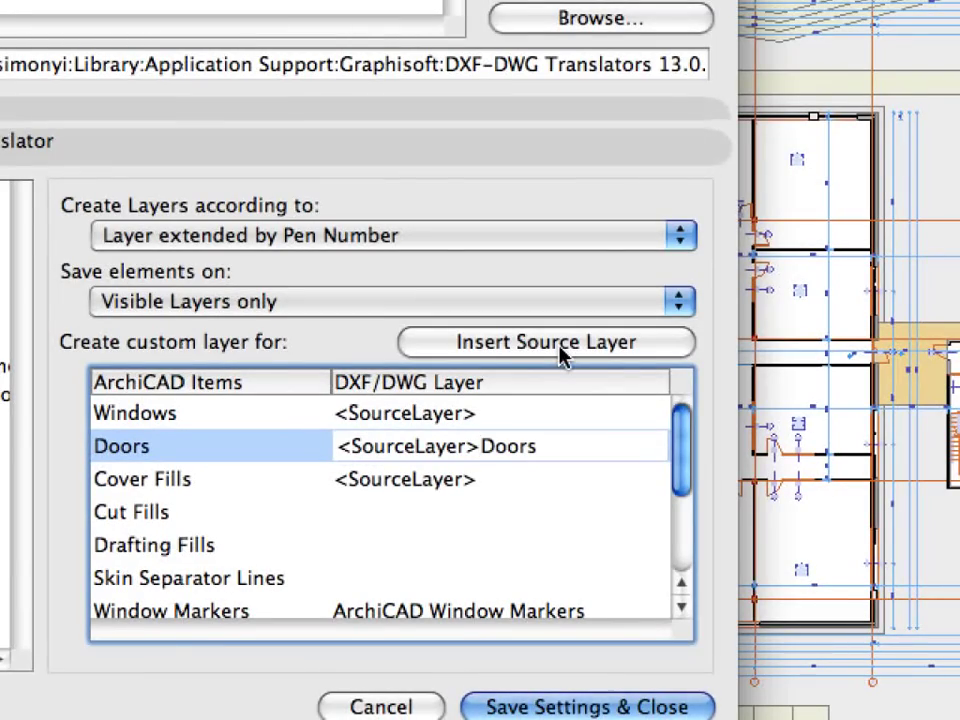
pyautogui.press('Delete')
pyautogui.press('Delete')
pyautogui.press('Delete')
pyautogui.press('Delete')
pyautogui.press('Delete')
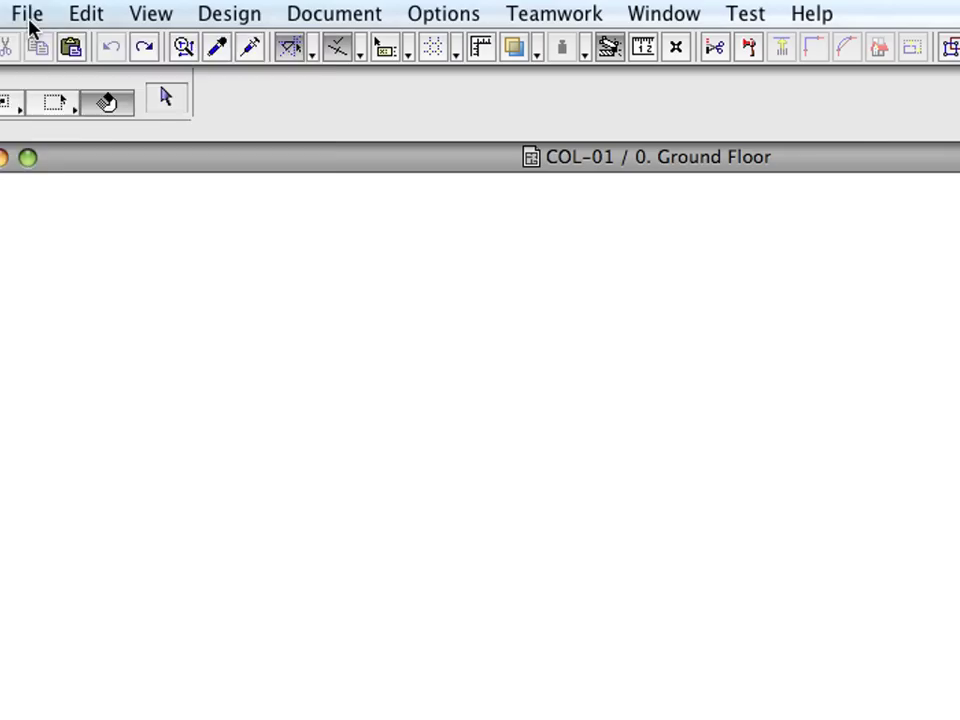
# - Place COL-01.dwg as an external drawing at 1 millimetre per drawing unit
pyautogui.click(114, 8)
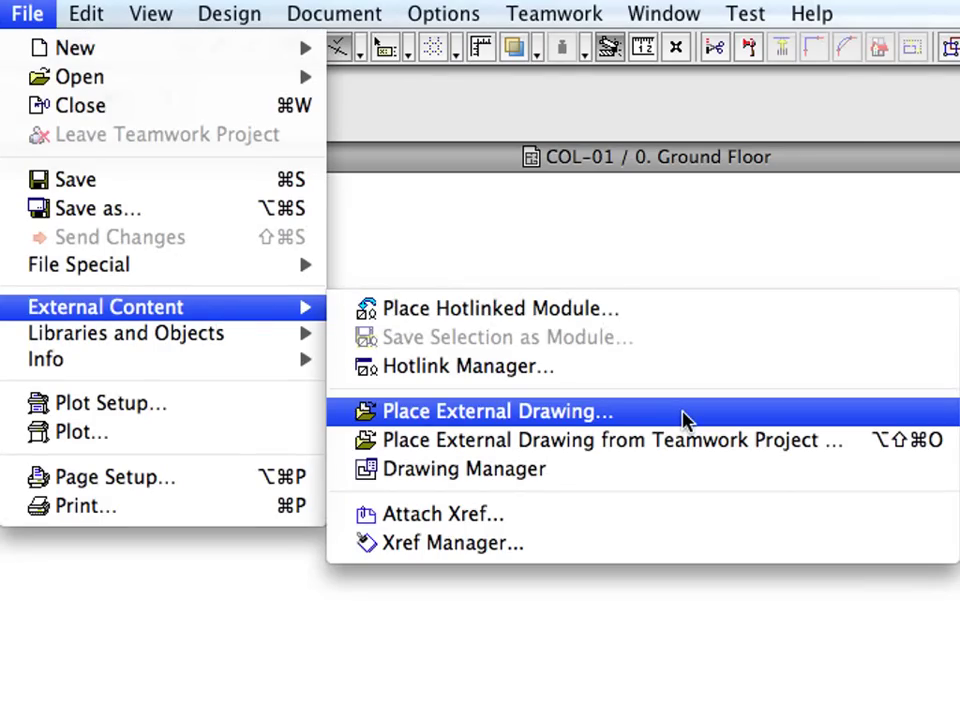
pyautogui.click(683, 413)
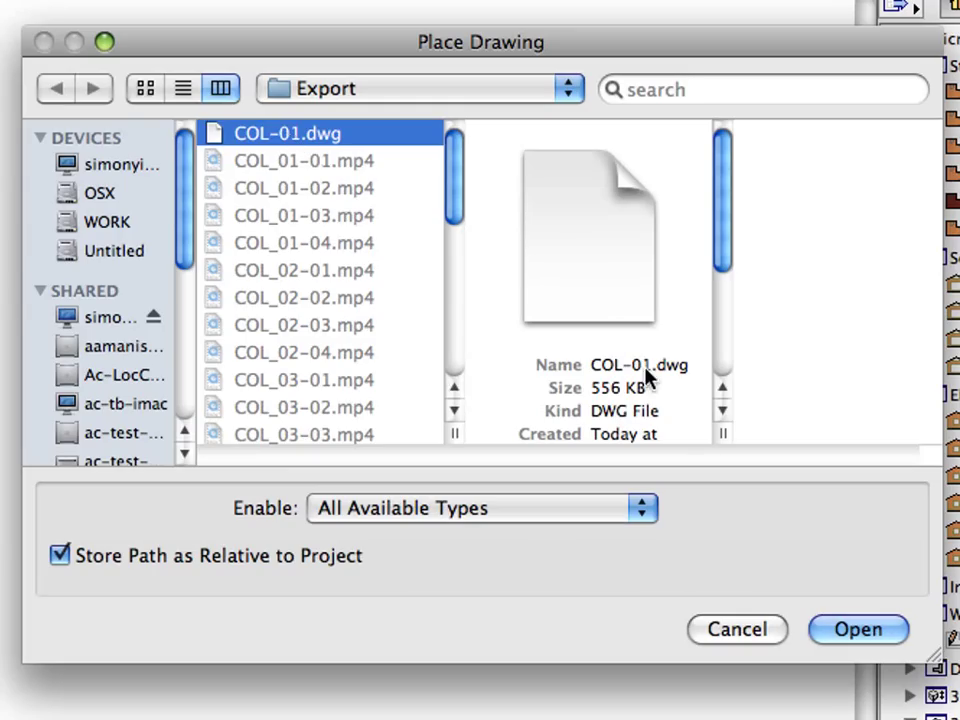
pyautogui.click(855, 629)
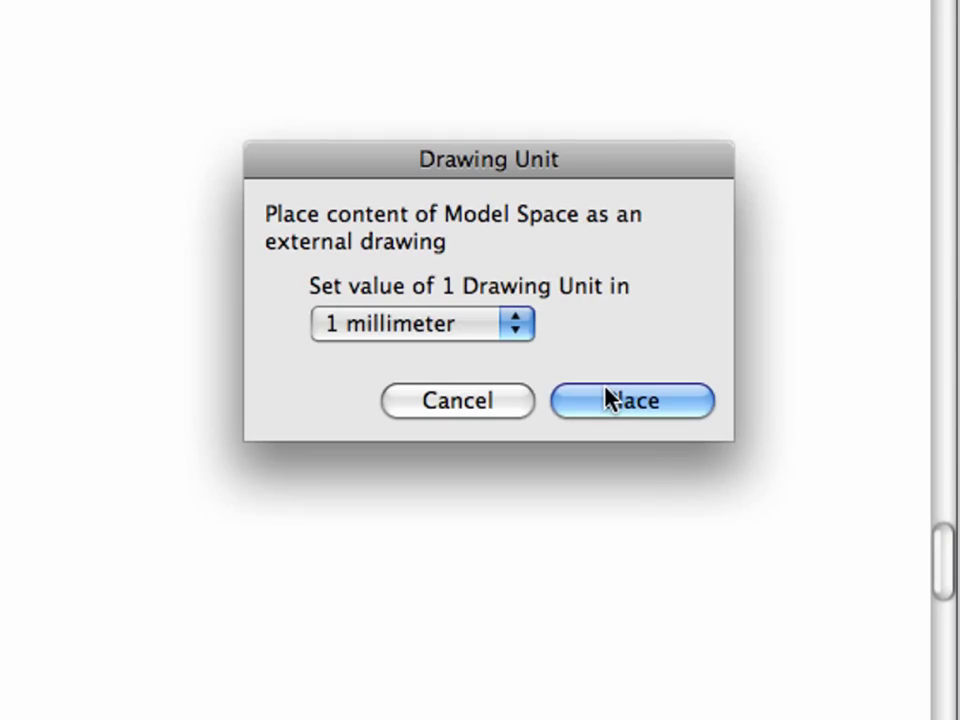
pyautogui.click(609, 398)
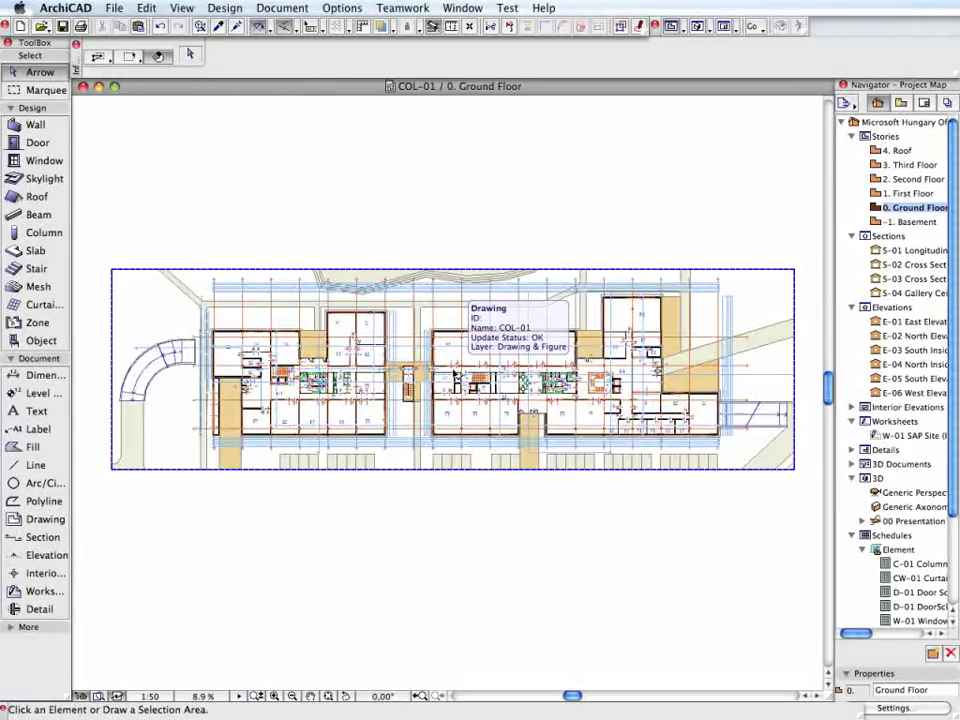
# - Explode COL-01 into the current view, keeping its primitives on their original layers
pyautogui.click(454, 374)
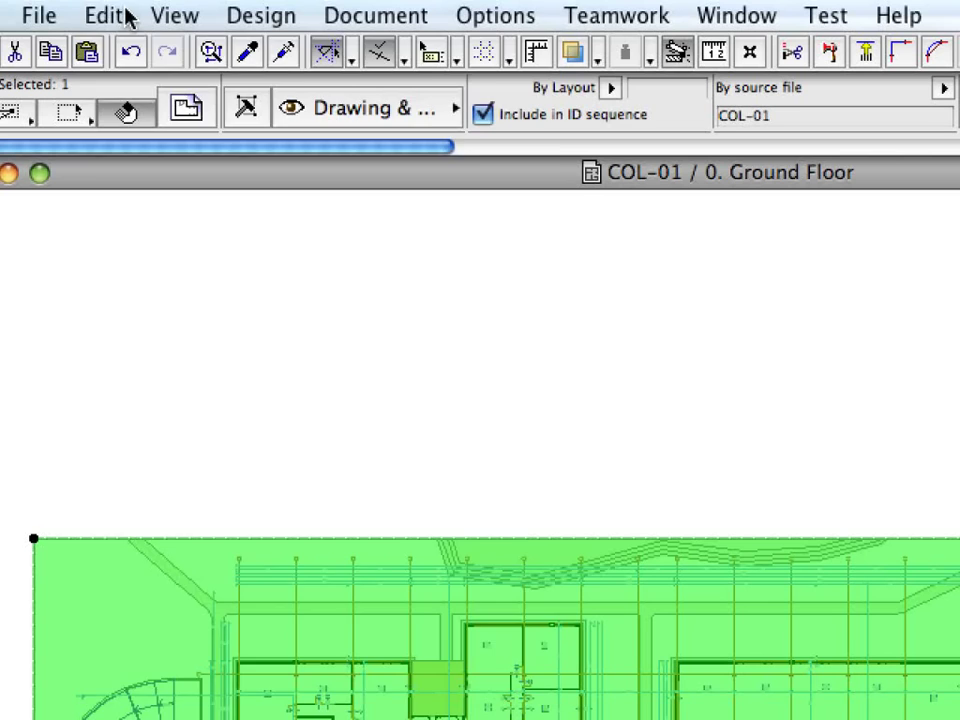
pyautogui.click(150, 10)
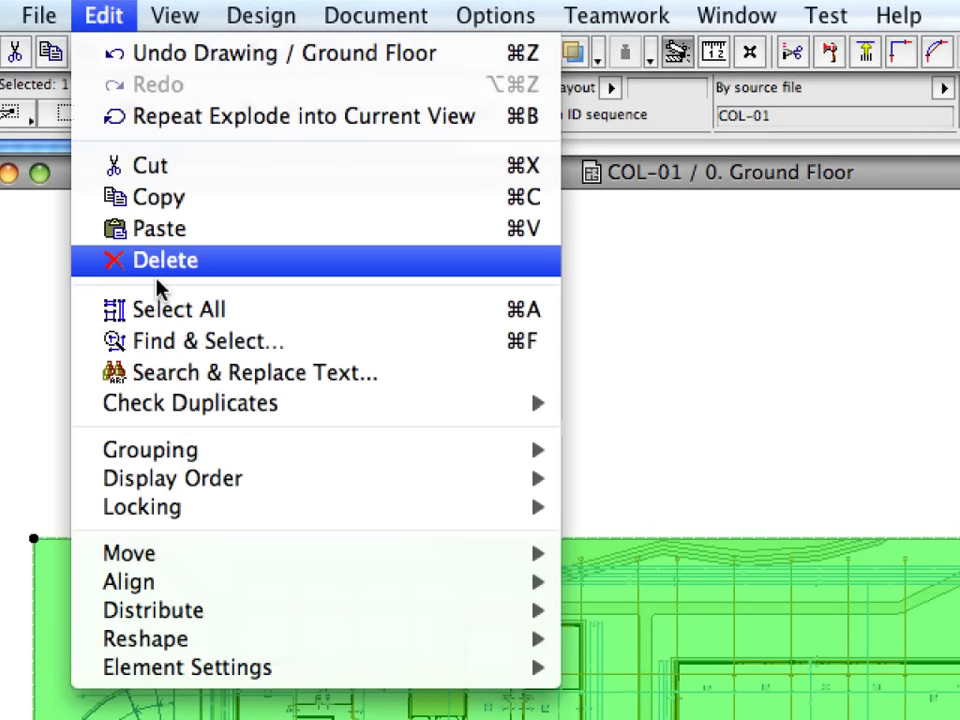
pyautogui.moveTo(115, 391)
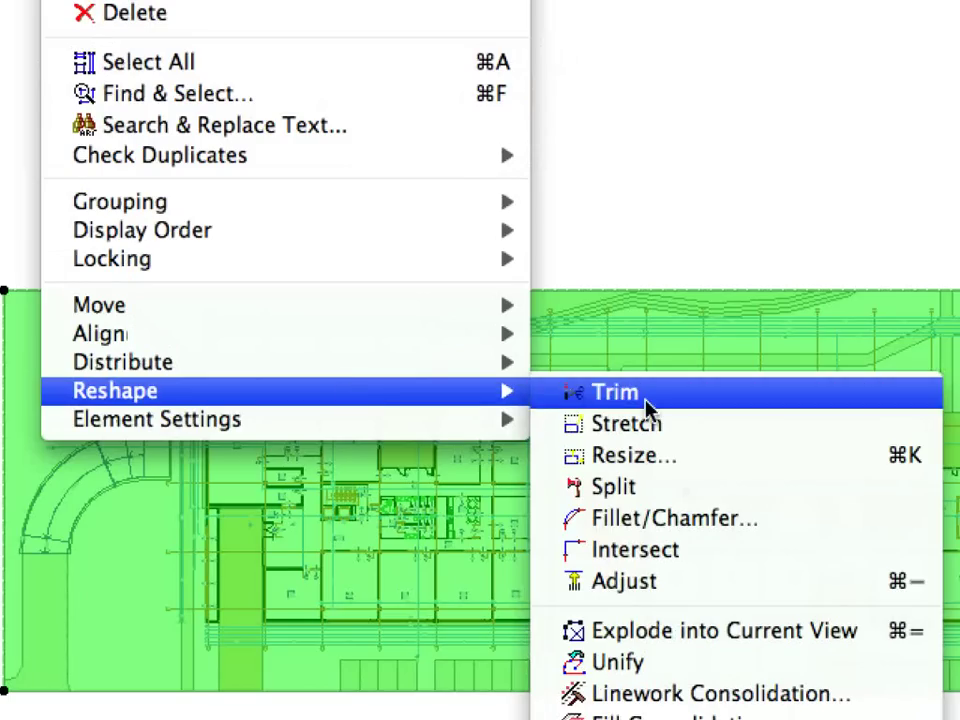
pyautogui.click(638, 630)
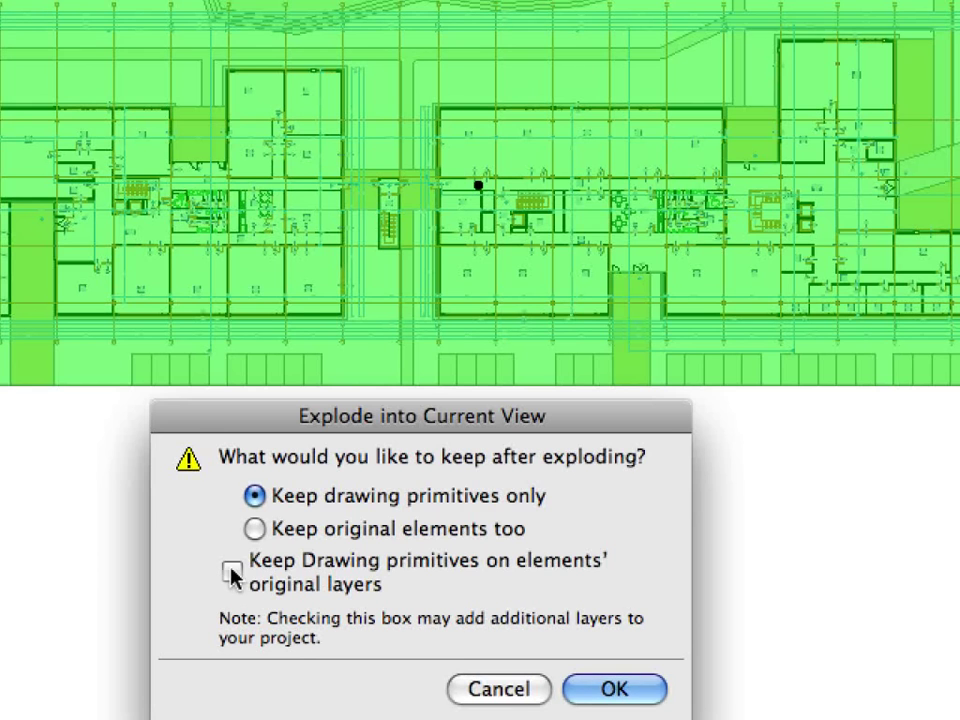
pyautogui.click(232, 572)
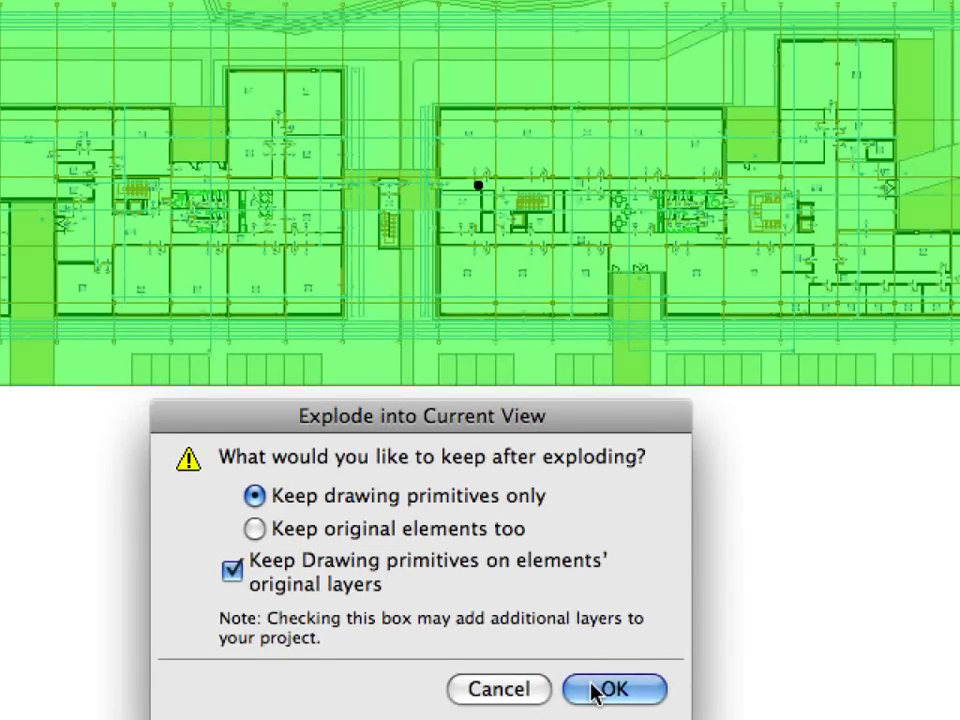
pyautogui.click(605, 689)
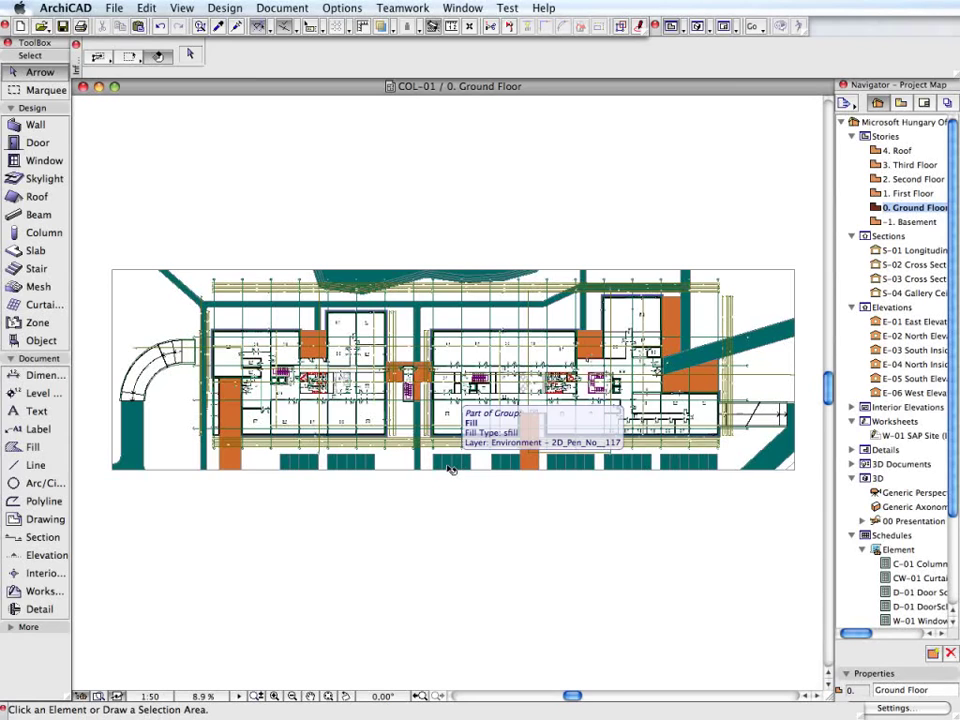
# - Select every element of the exploded COL-01 plan with Ctrl+A
pyautogui.hotkey('ctrl', 'a')
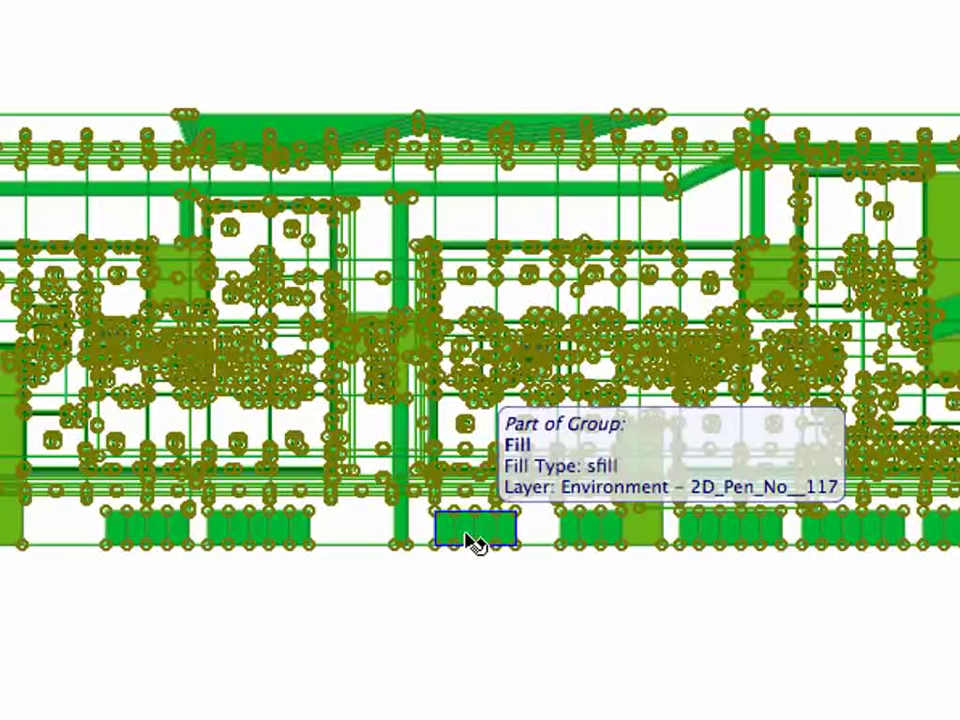